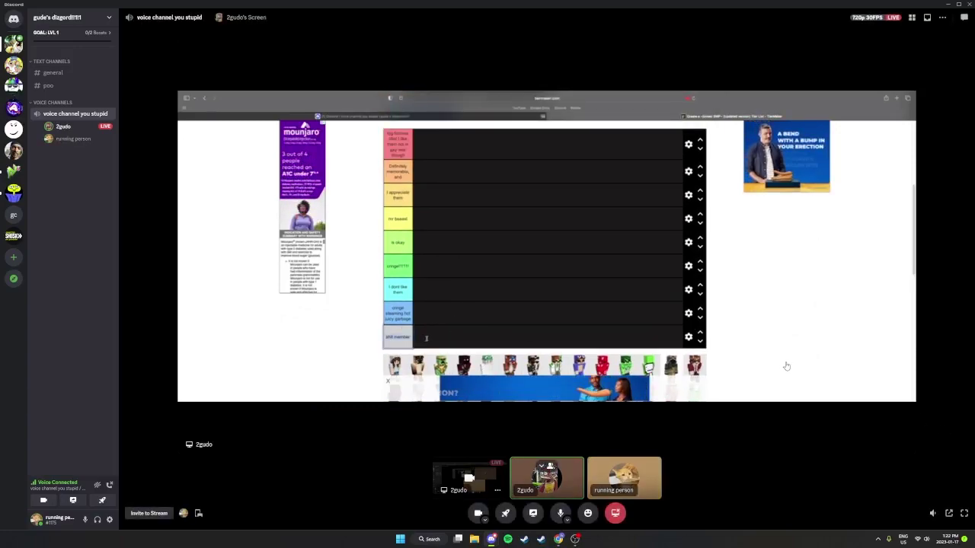
- Toggle the Discord stream to full screen and back, then Google 'tierlist' in a new Chrome tab
left_click(964, 514)
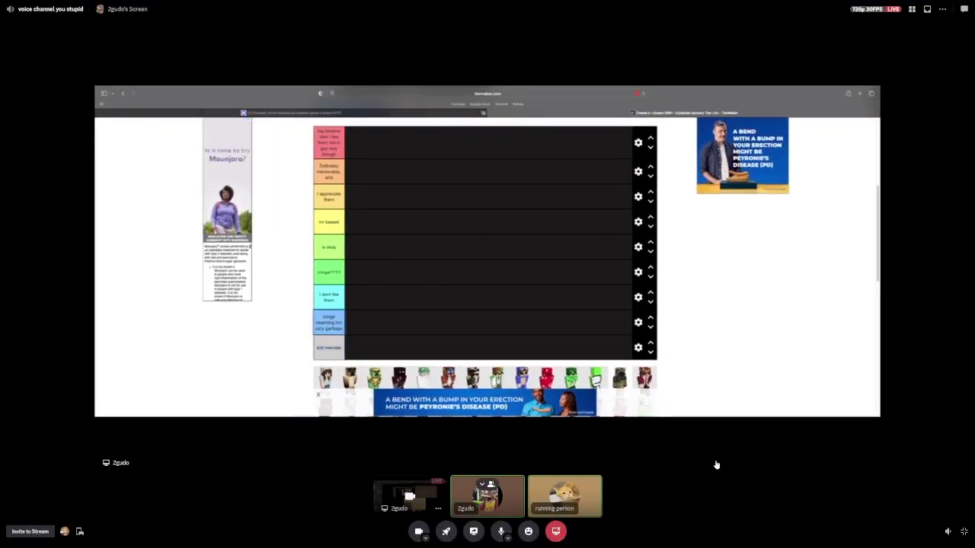
key("Escape")
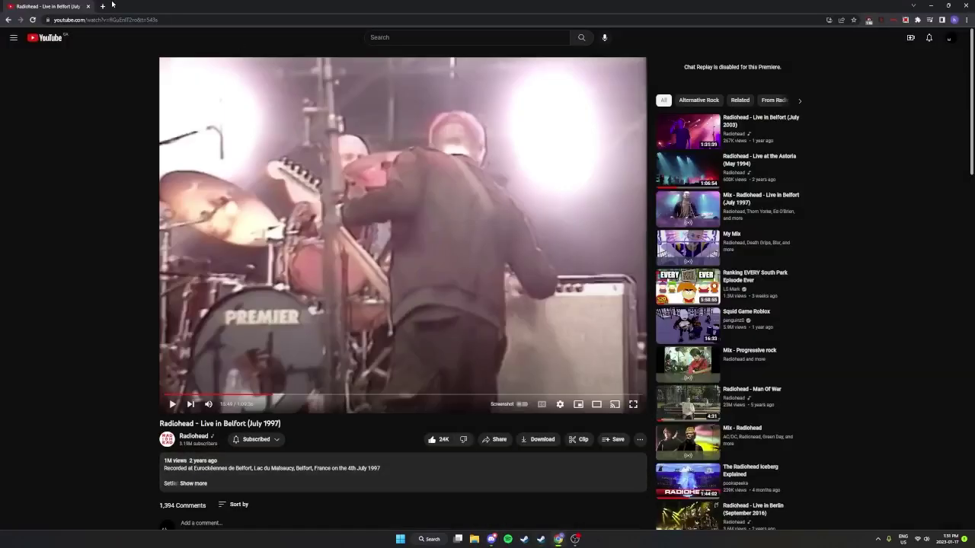
left_click(103, 6)
type("t")
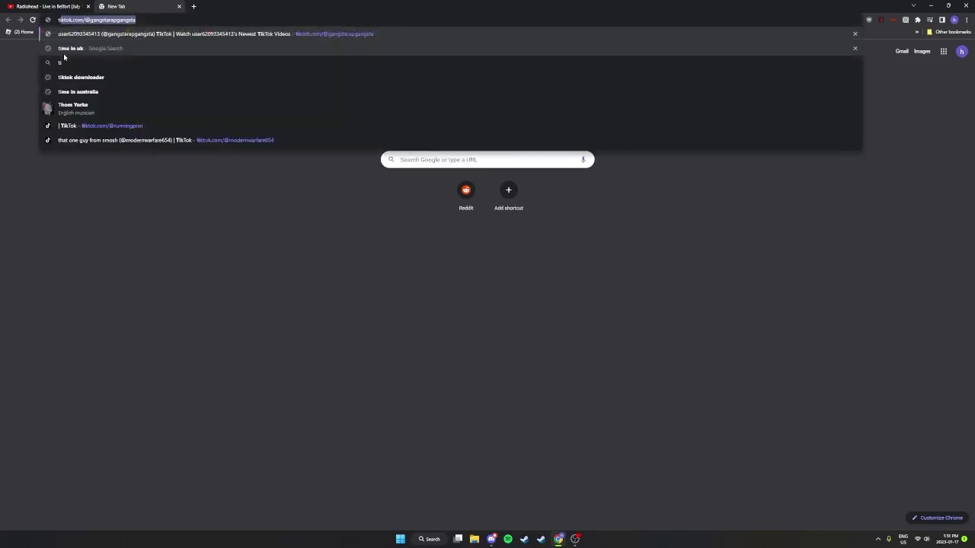
type("ierlist")
key("Return")
left_click(49, 6)
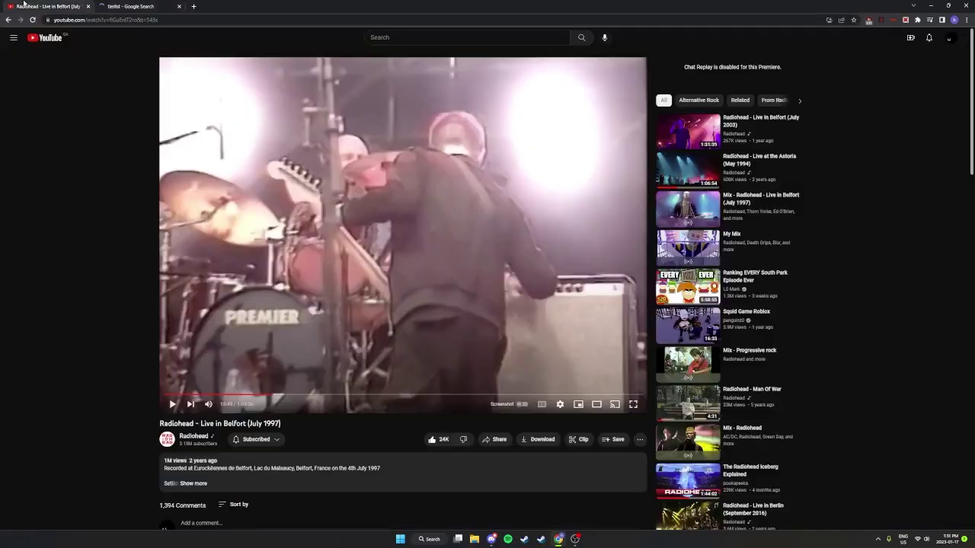
left_click(134, 5)
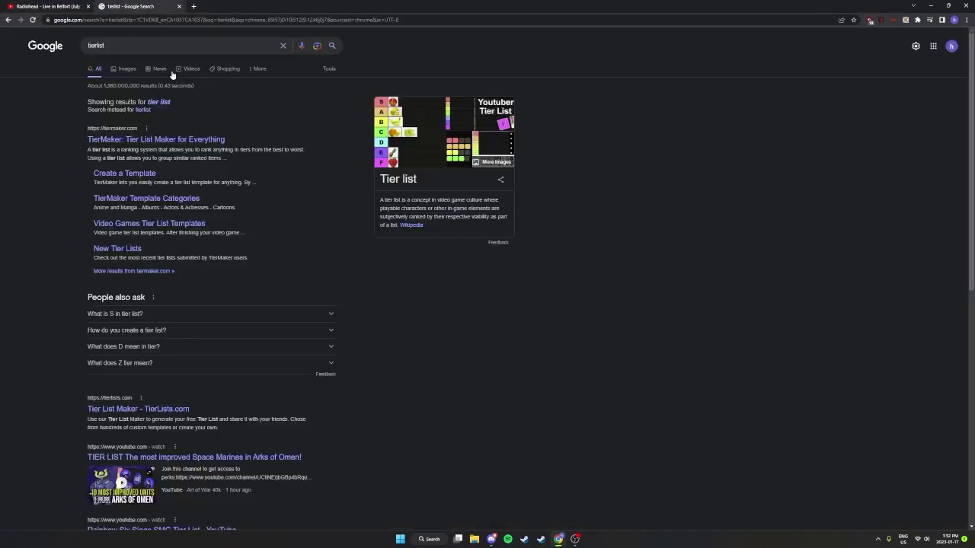
- Open TierMaker from the results and preview the Cars of The Breaking Bad Universe tier list
left_click(168, 141)
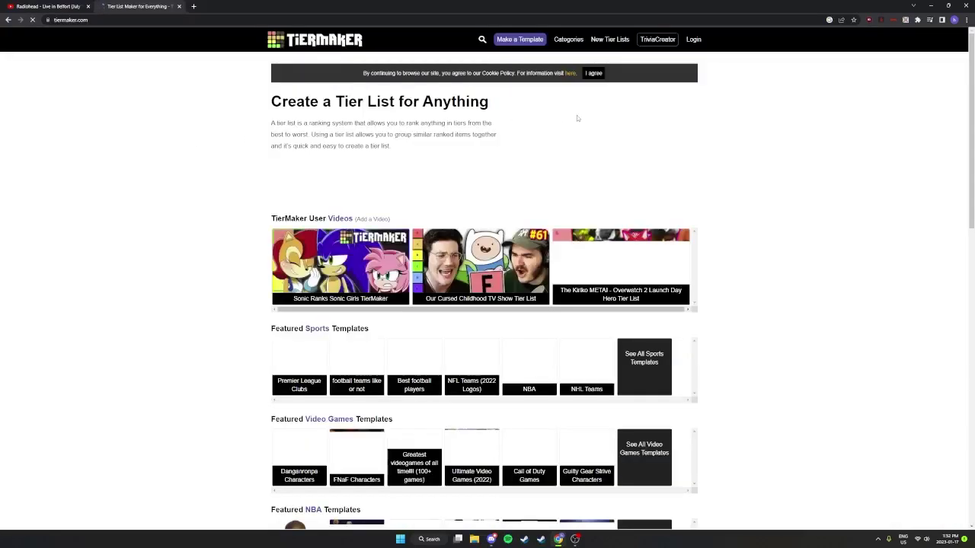
scroll(483, 373, "down", 2)
scroll(483, 373, "down", 1)
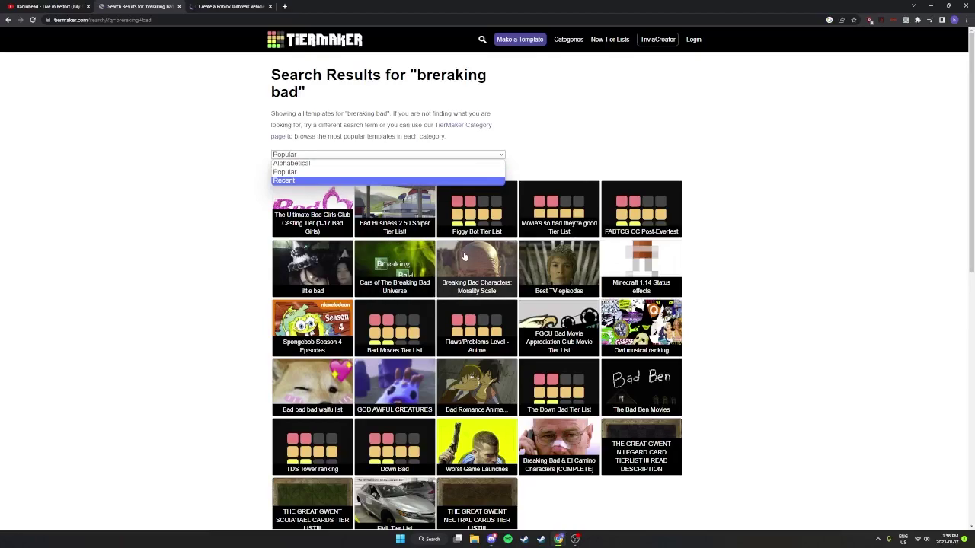
left_click(352, 258)
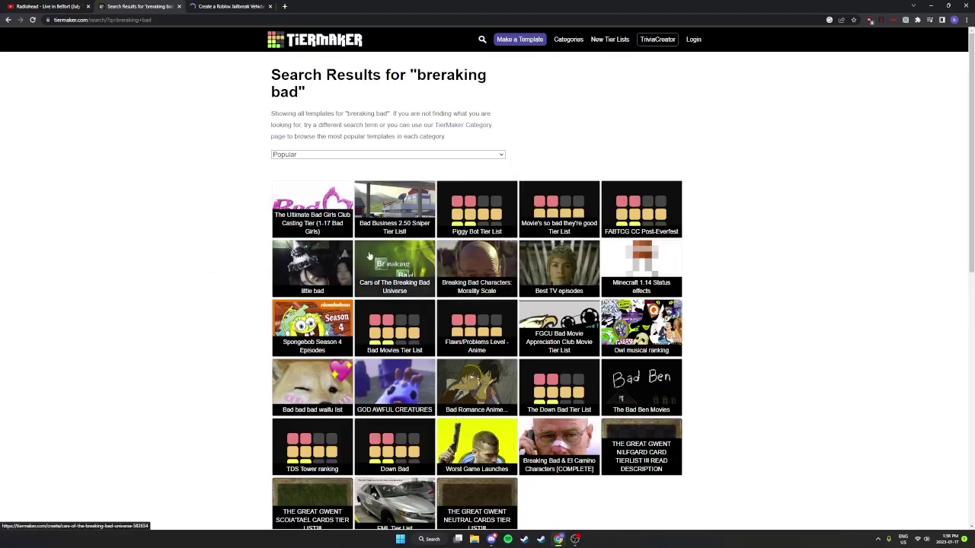
scroll(358, 320, "down", 3)
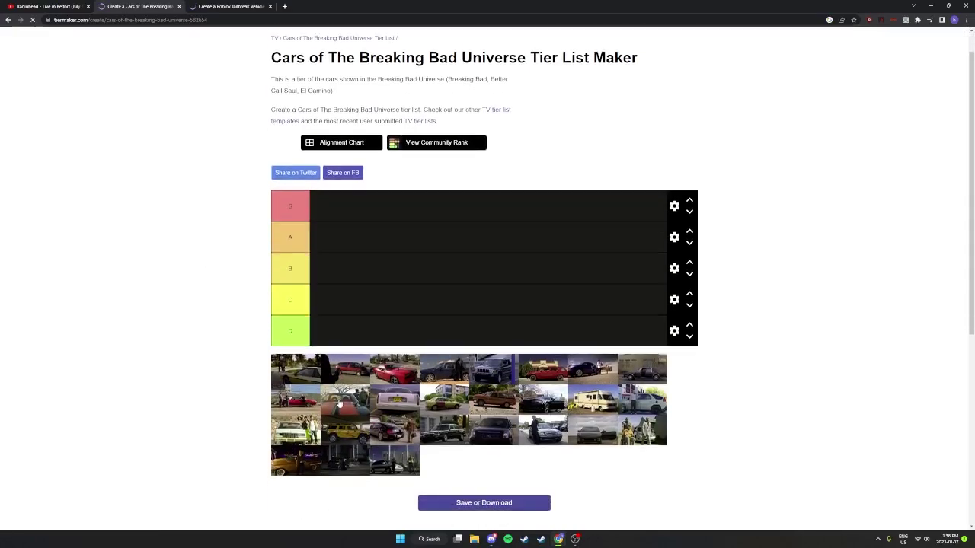
scroll(369, 362, "up", 3)
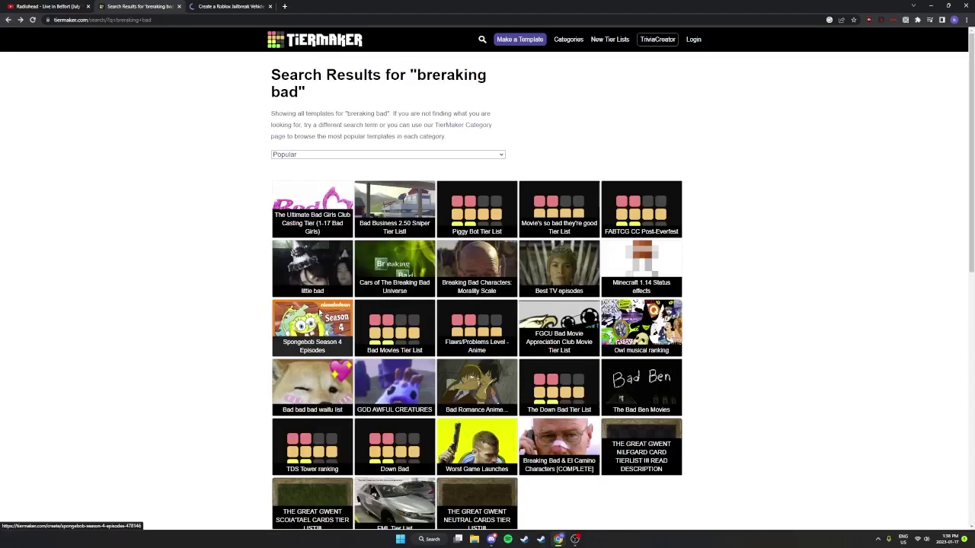
- Open the Spongebob template in a new tab, then return and right-click Breaking Bad Characters
right_click(318, 309)
left_click(342, 320)
left_click(320, 6)
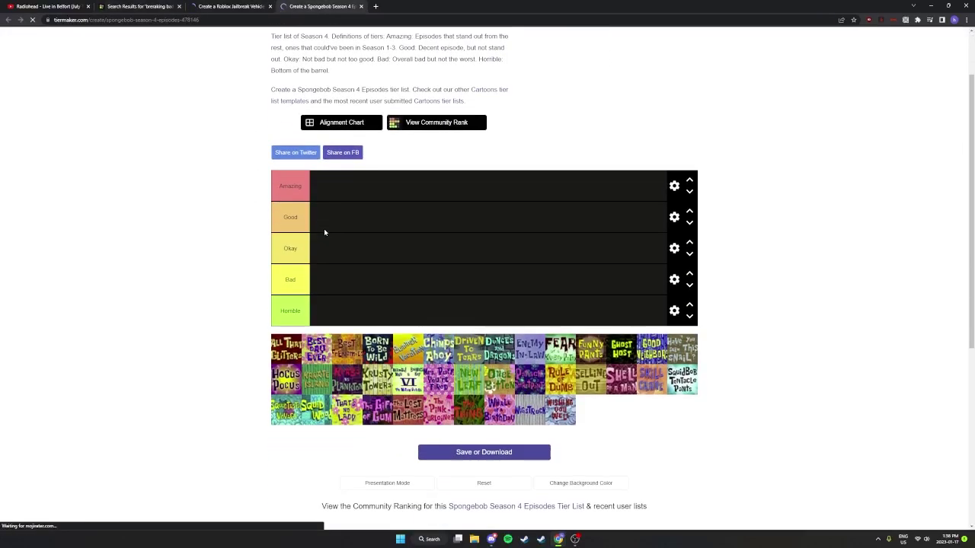
scroll(324, 232, "up", 1)
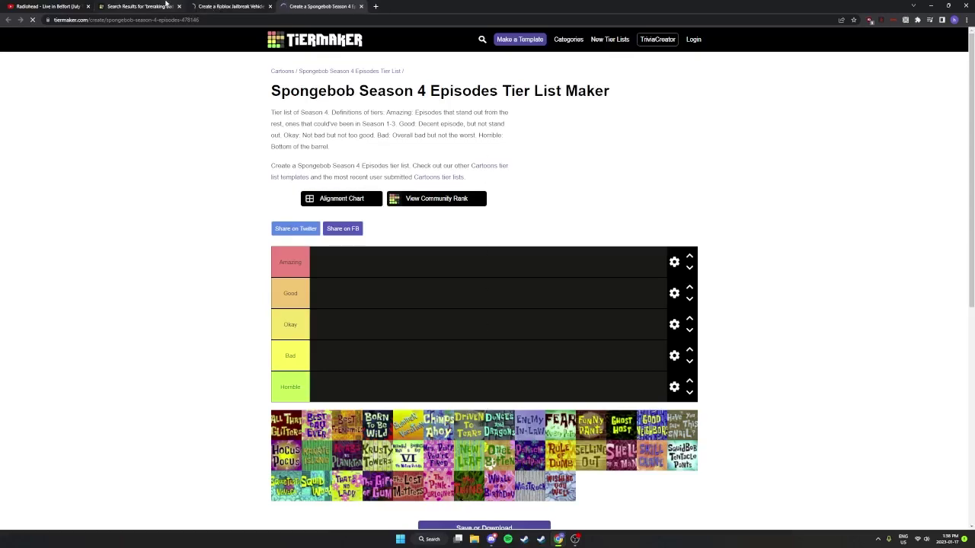
left_click(140, 6)
scroll(327, 253, "down", 1)
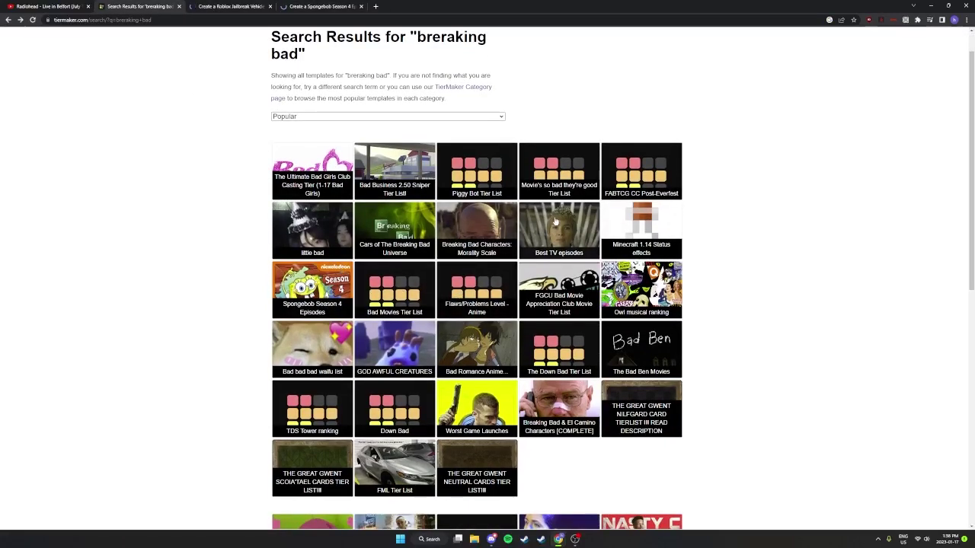
right_click(478, 223)
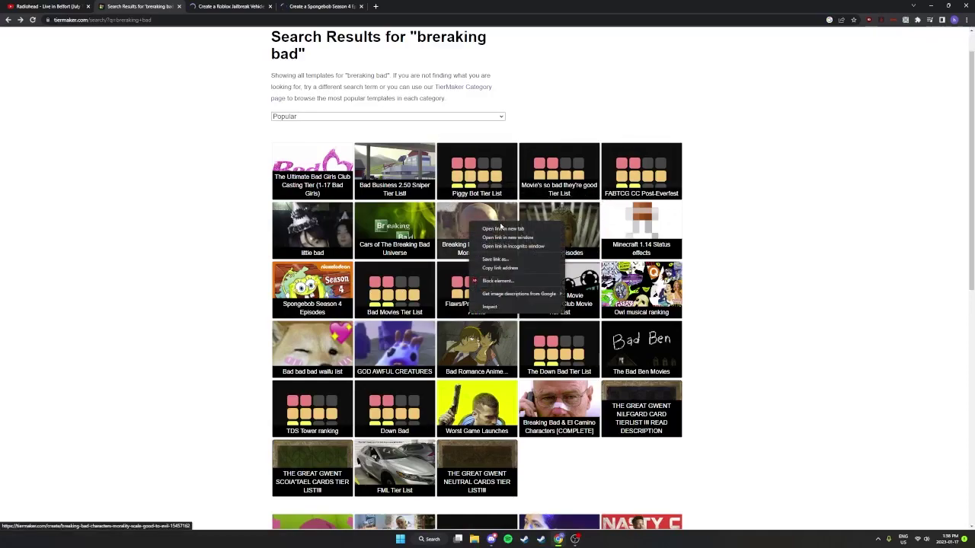
- Open Breaking Bad Characters: Morality Scale in a new tab and switch to it
left_click(525, 229)
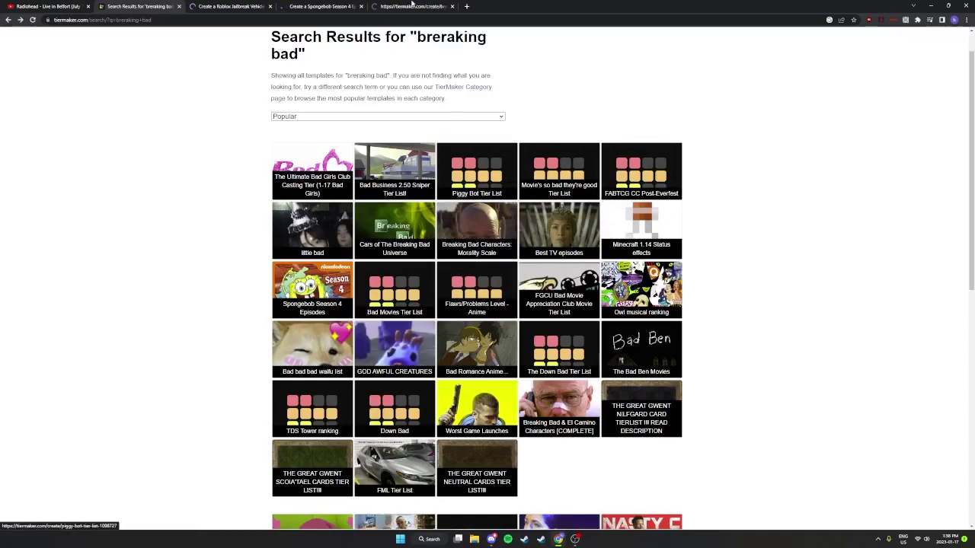
left_click(362, 6)
scroll(365, 209, "down", 3)
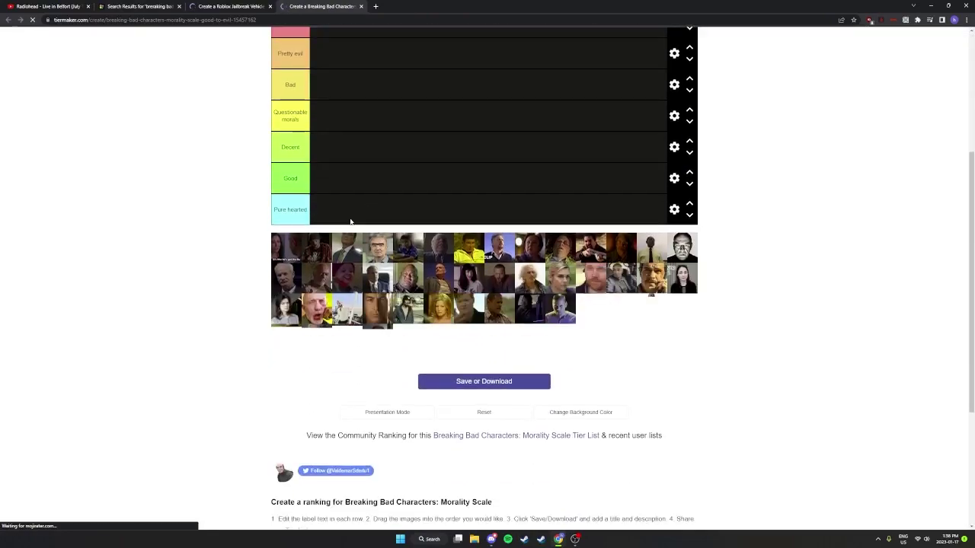
scroll(351, 260, "up", 1)
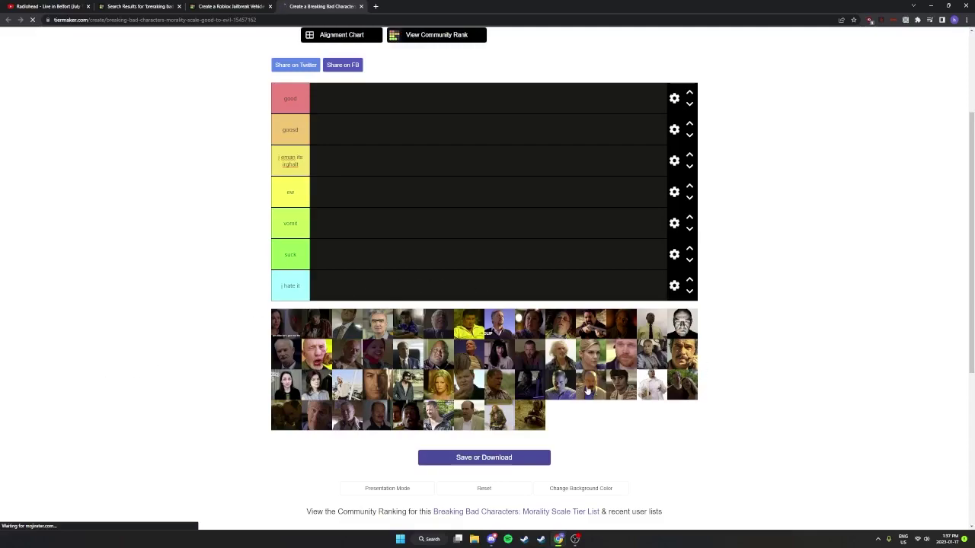
- Drag five characters, ending with the bald man, into good and the blonde woman into i hate it
left_click_drag(588, 391, 326, 97)
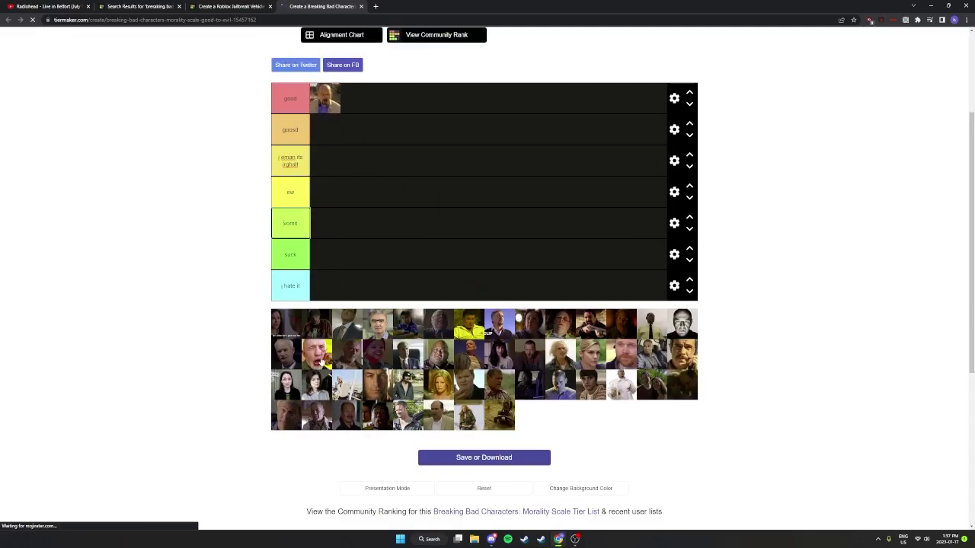
left_click_drag(317, 361, 353, 105)
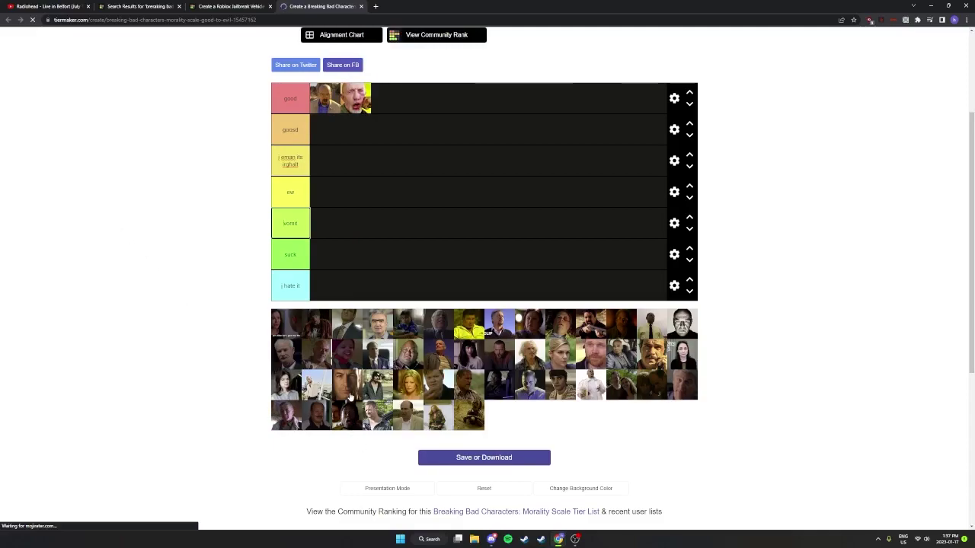
left_click_drag(350, 396, 392, 106)
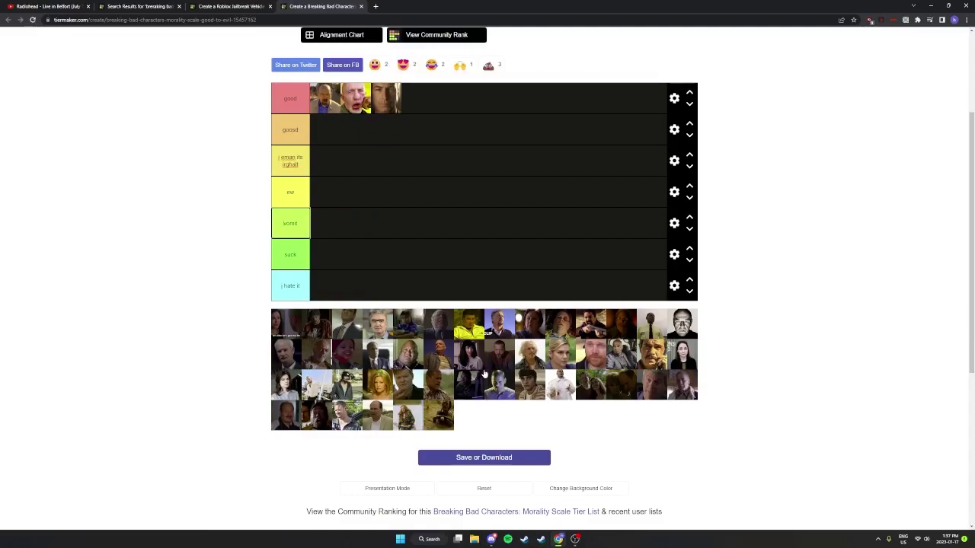
left_click_drag(525, 392, 411, 100)
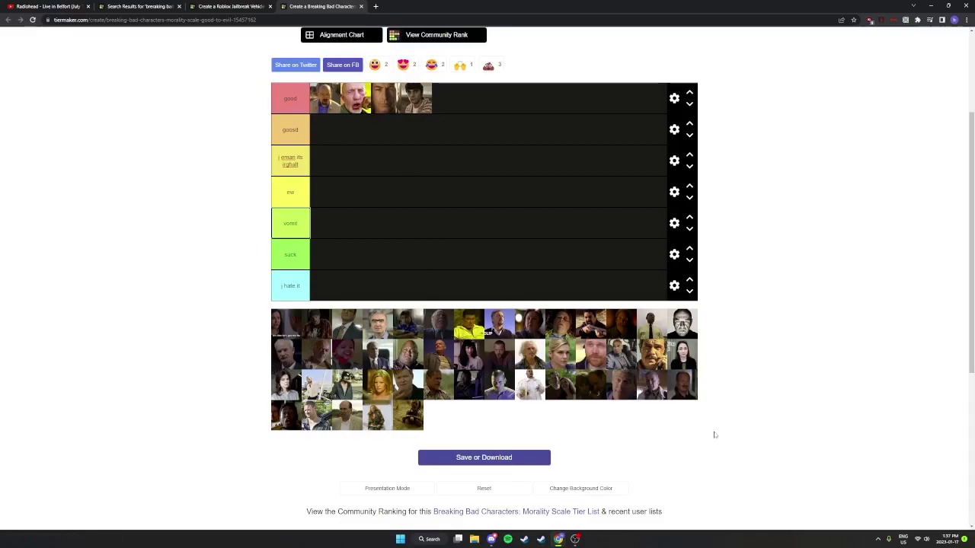
left_click_drag(683, 328, 472, 114)
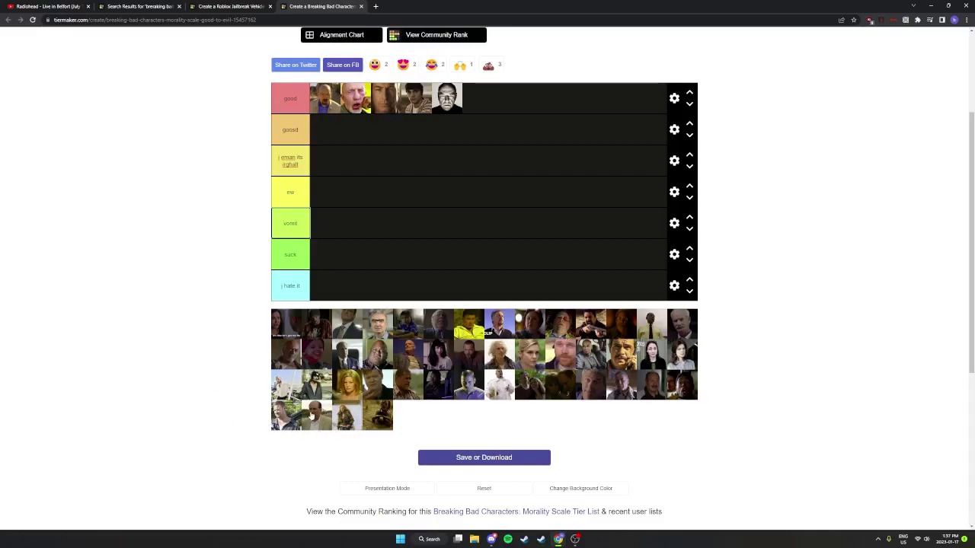
left_click_drag(356, 390, 335, 291)
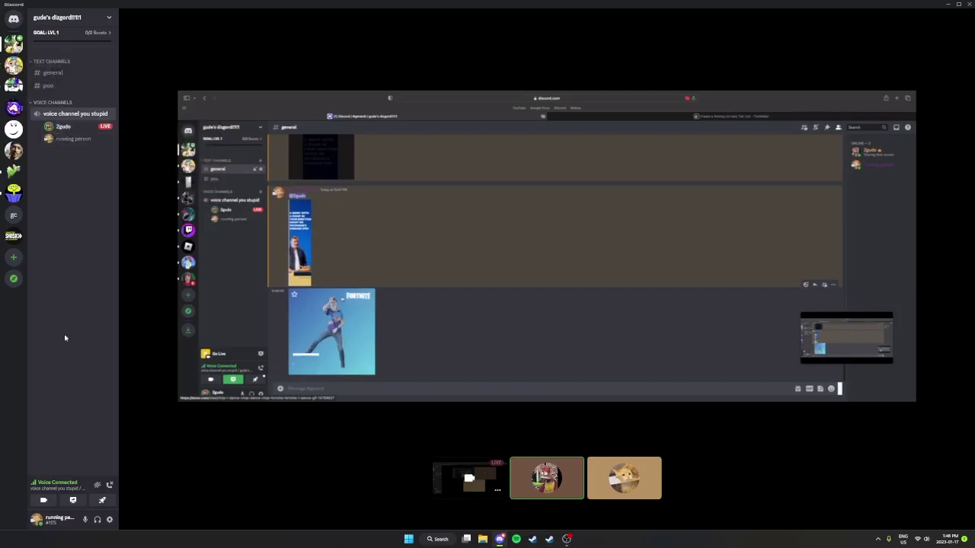
- Upload and send the Biden tweet screenshot in Discord's #general channel
left_click(52, 72)
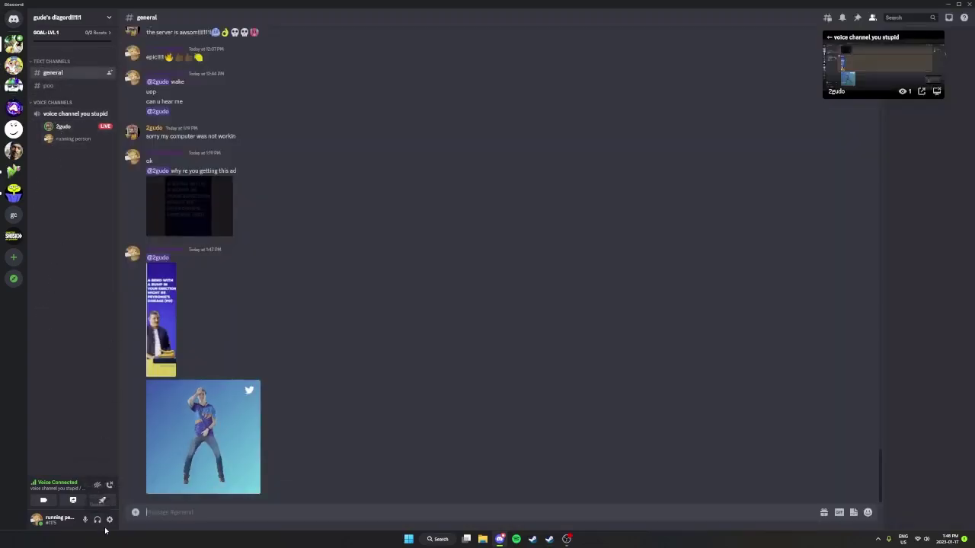
left_click(135, 511)
left_click(158, 455)
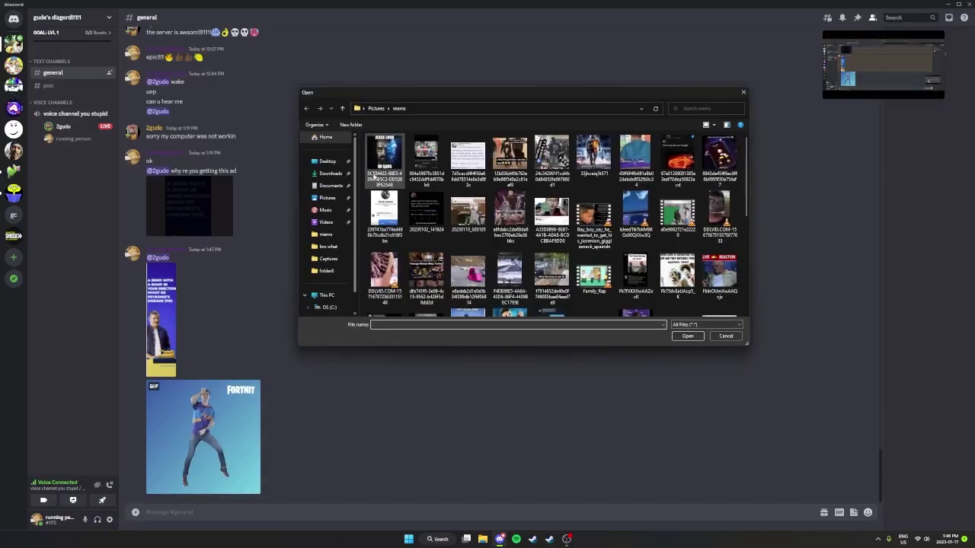
double_click(461, 156)
key("Return")
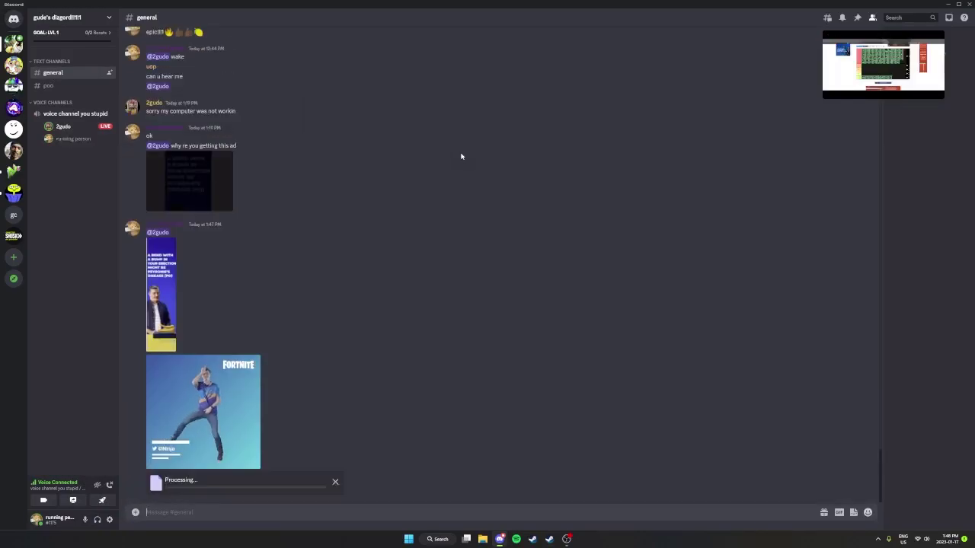
- Return to the stream, then go back to #general and start another file upload
left_click(840, 40)
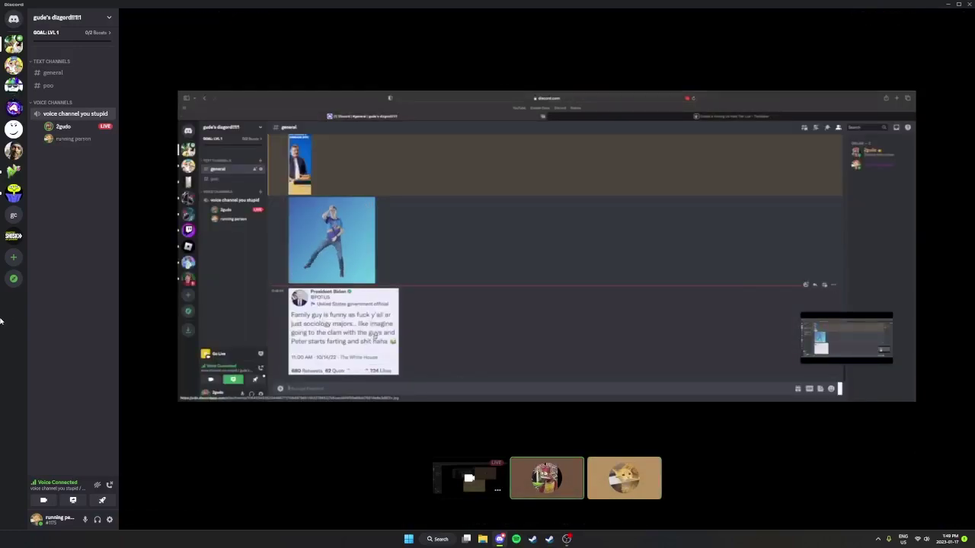
left_click(76, 74)
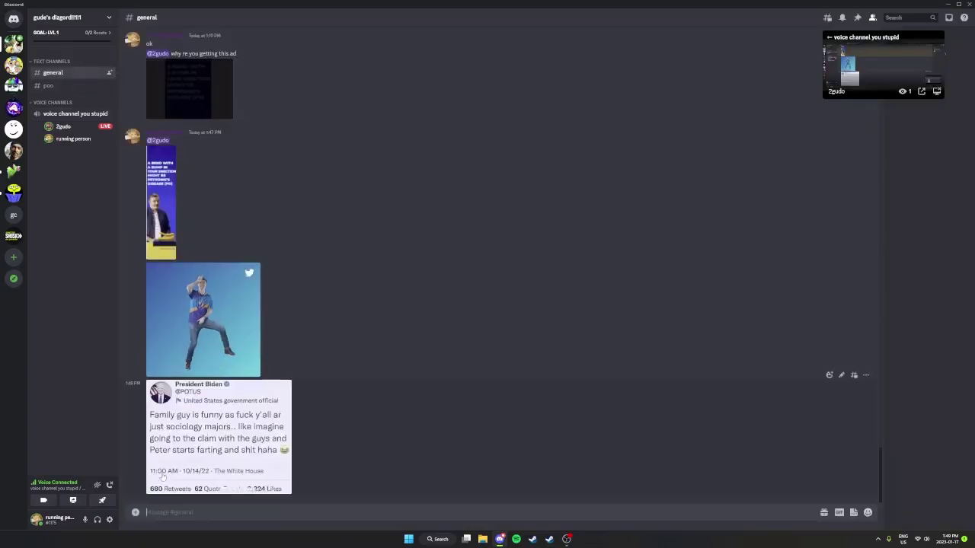
left_click(134, 512)
left_click(137, 456)
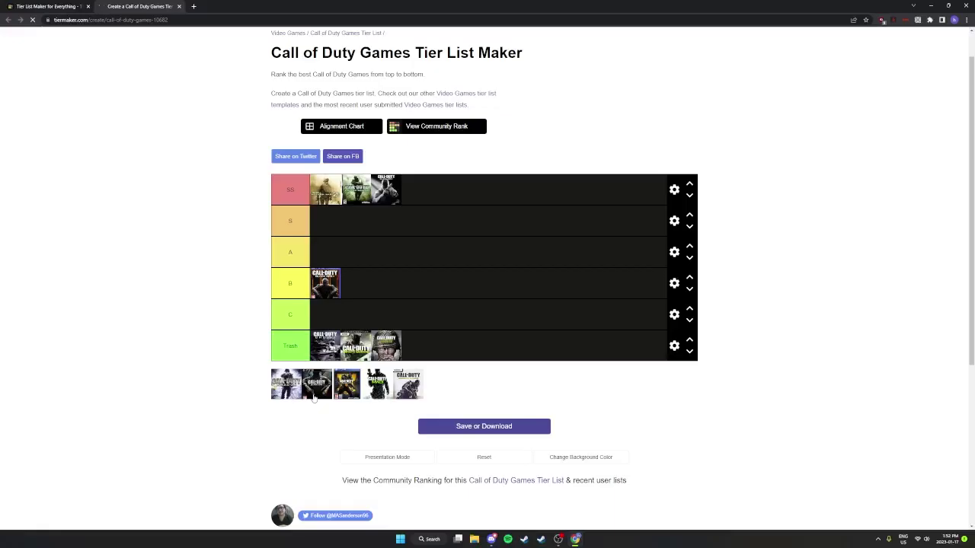
- Move one A cover to S, and rank the unranked covers into C, A (MW3), and Trash, including Advanced Warfare
left_click_drag(372, 260, 333, 228)
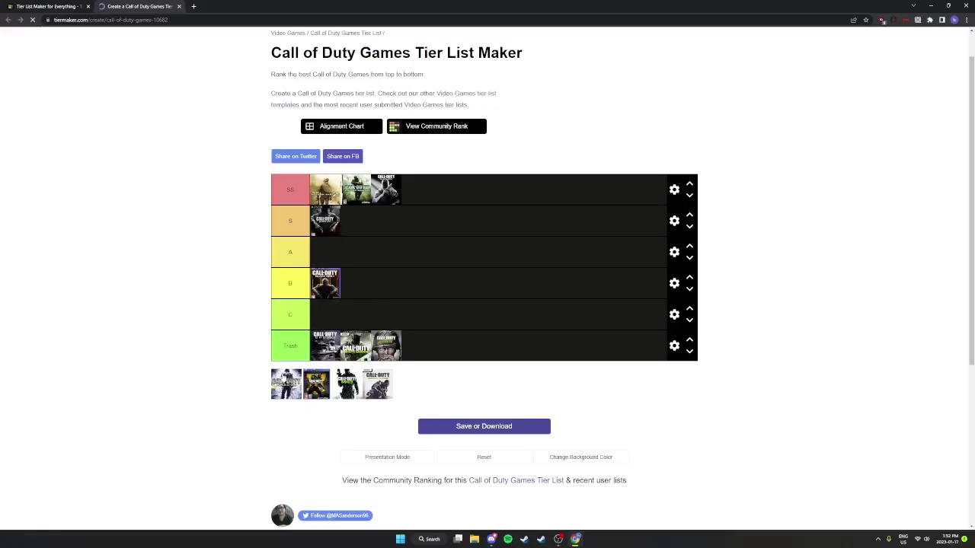
left_click_drag(285, 380, 339, 329)
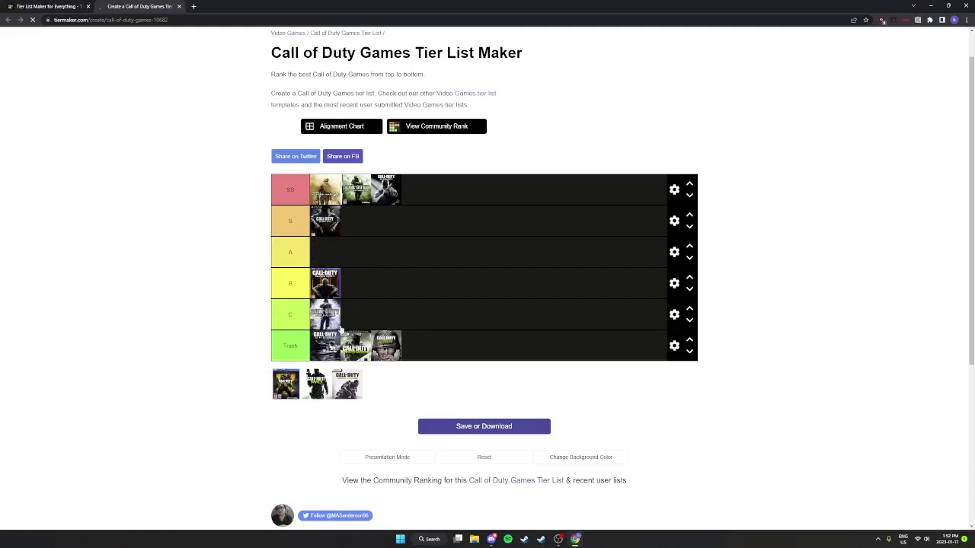
left_click_drag(317, 390, 335, 255)
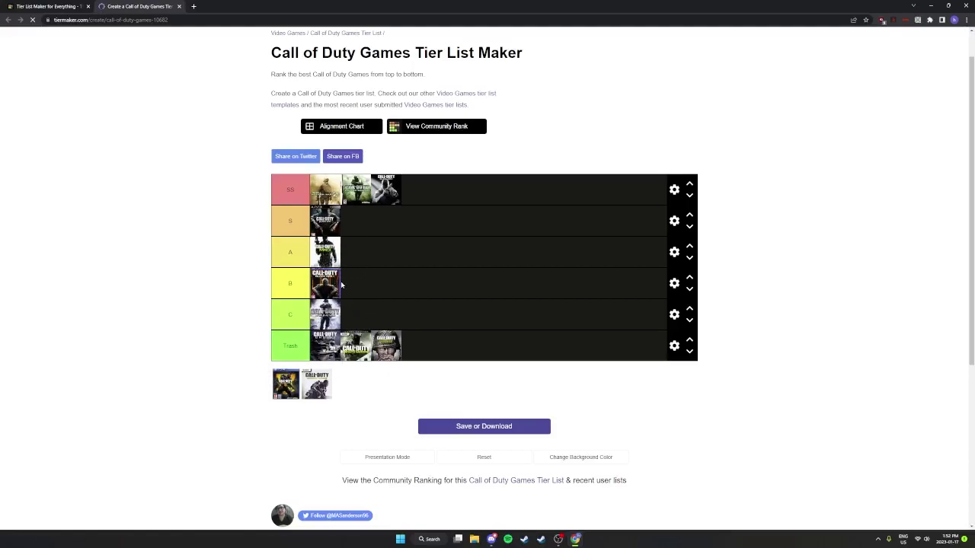
left_click_drag(317, 388, 376, 350)
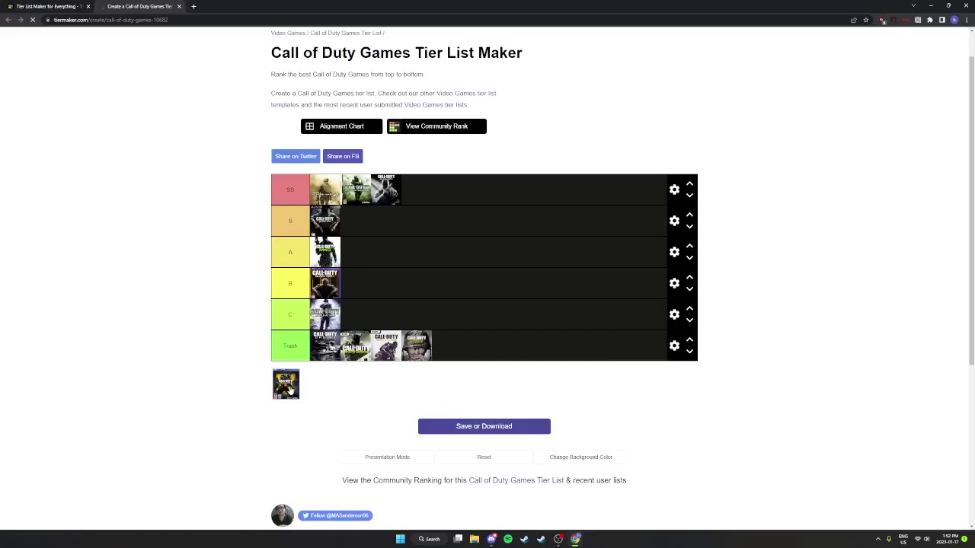
left_click_drag(288, 388, 355, 346)
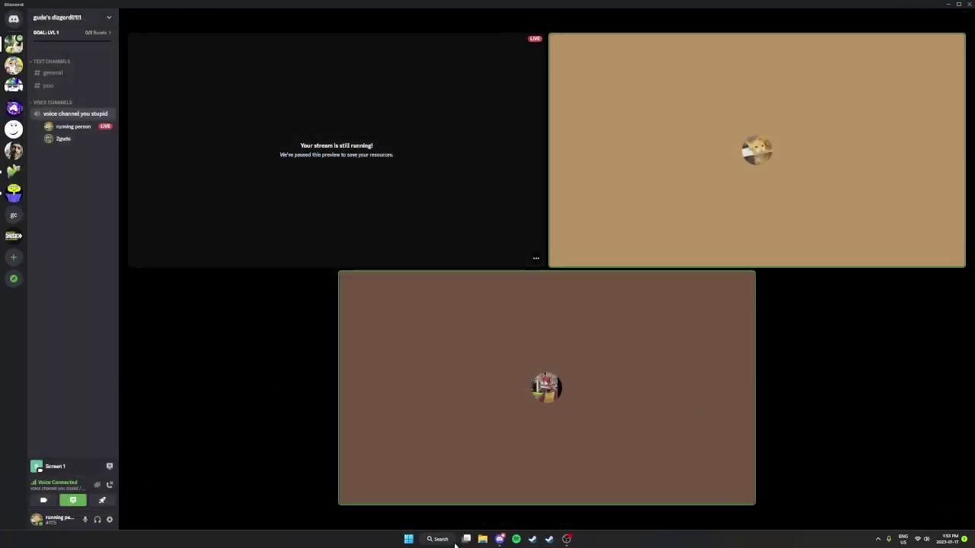
- Bring OBS Studio to the front and reselect its Display Capture source
left_click(566, 539)
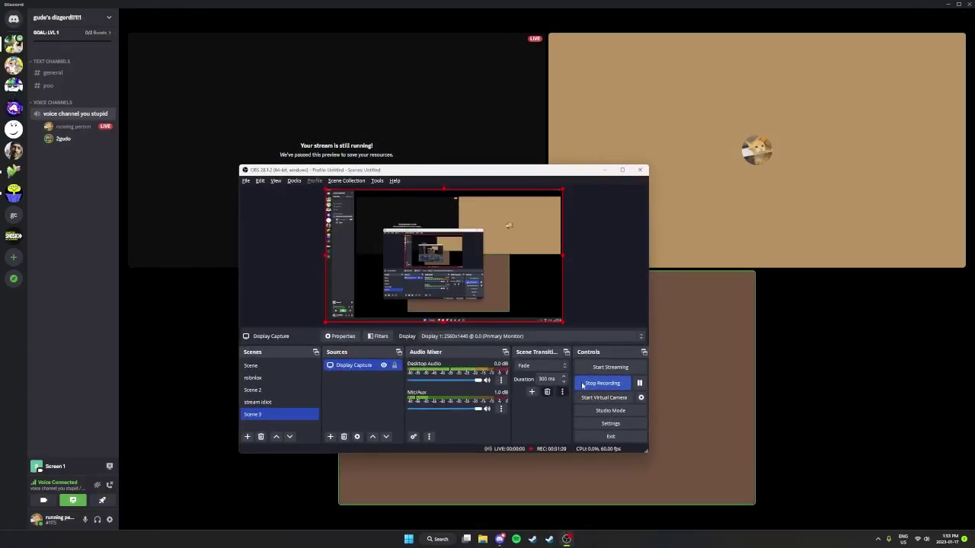
left_click(282, 296)
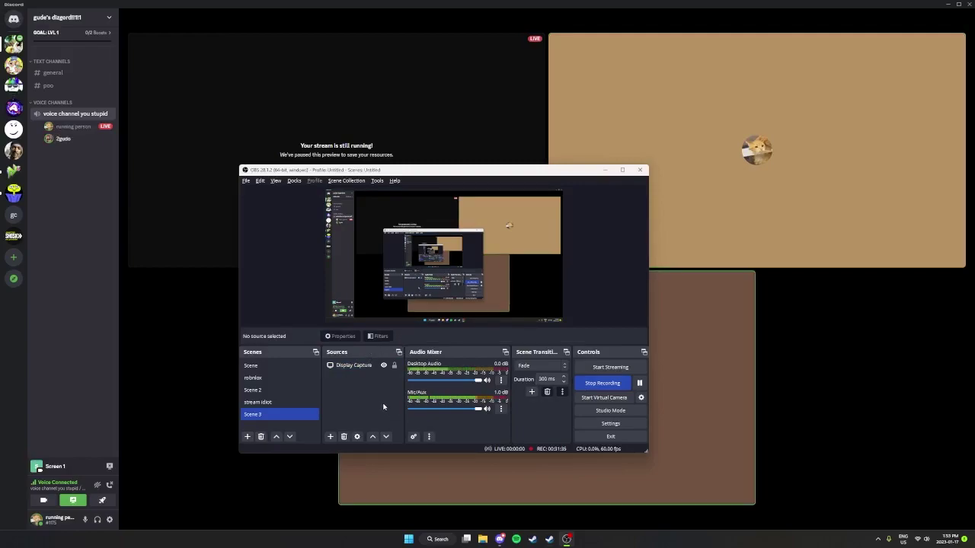
left_click(360, 366)
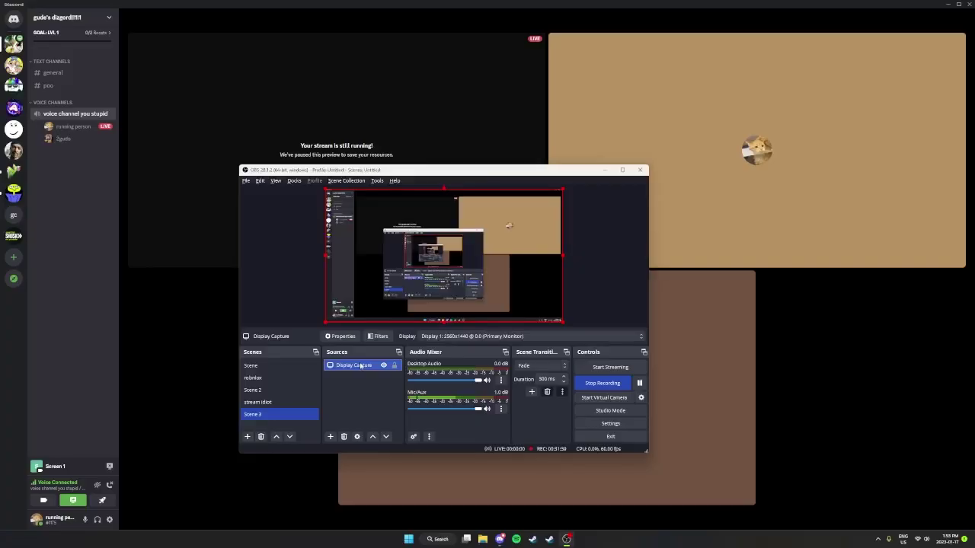